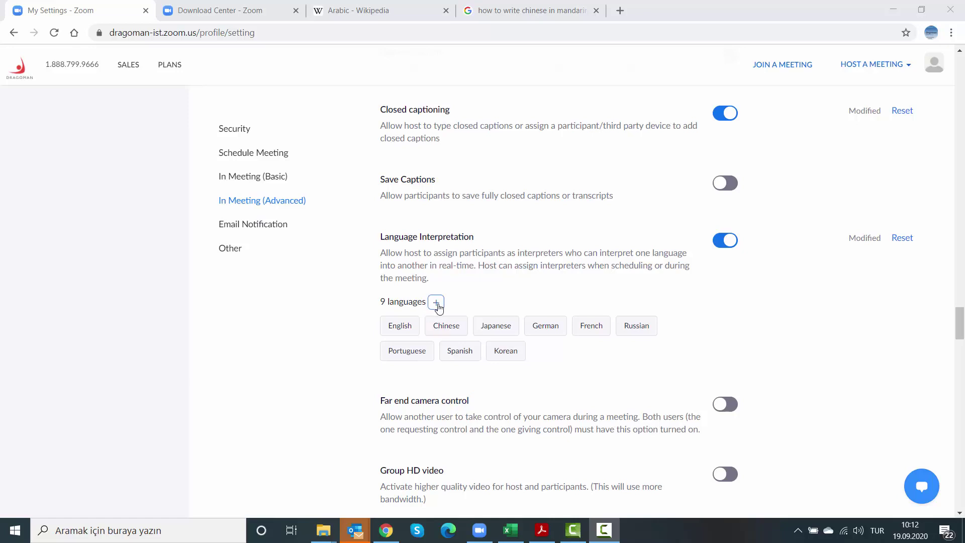
Step: Add Italian, Turkish and Türkçe to the Language Interpretation languages, and remove the Turkish entry from the list
left_click(436, 303)
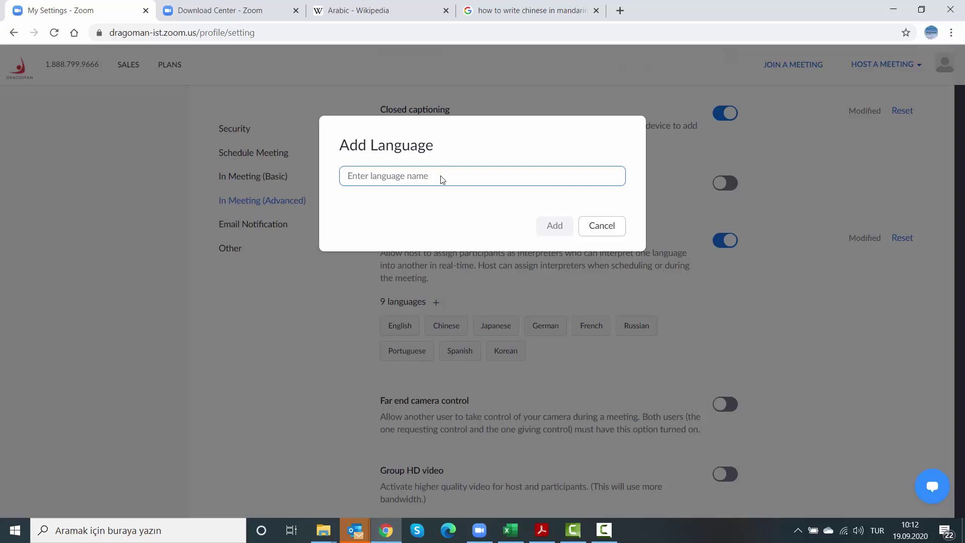
type("Italian")
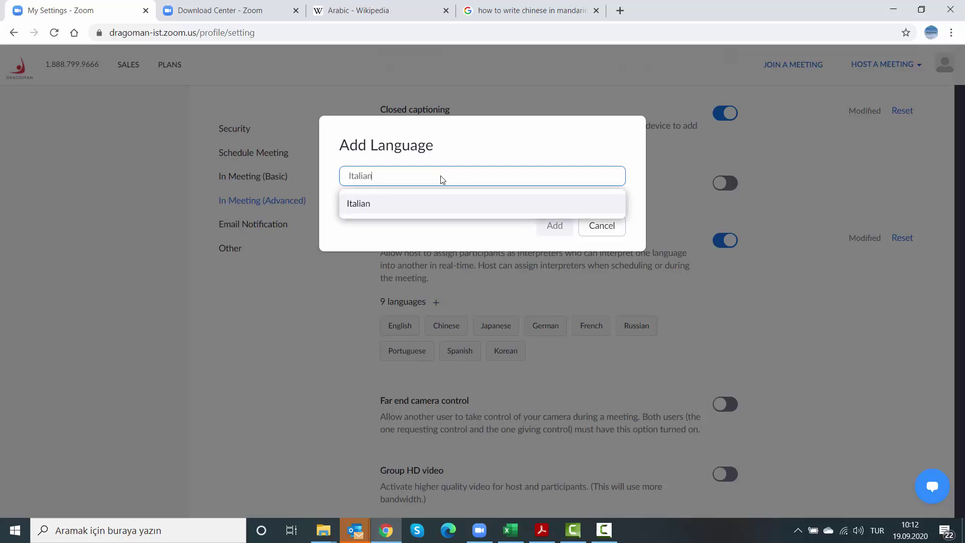
key("Return")
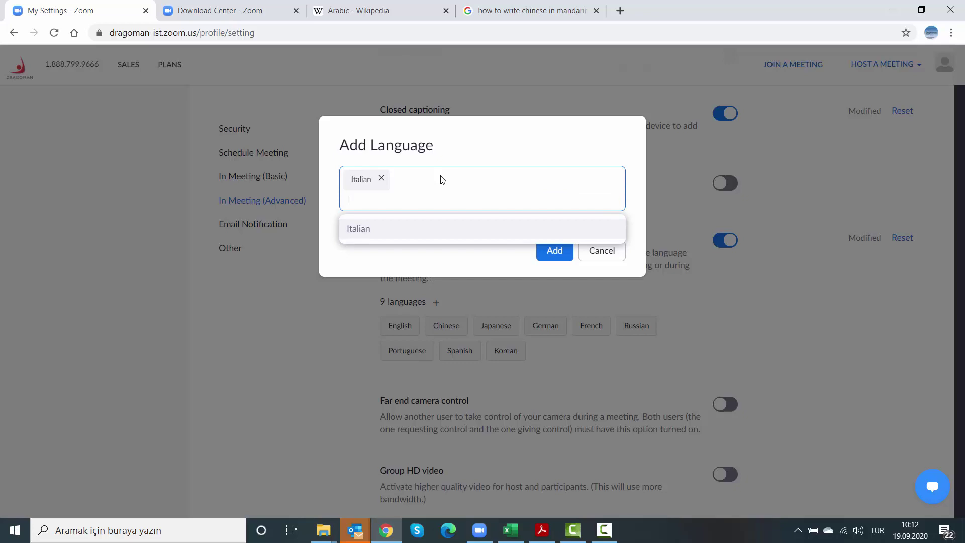
type("Turkish")
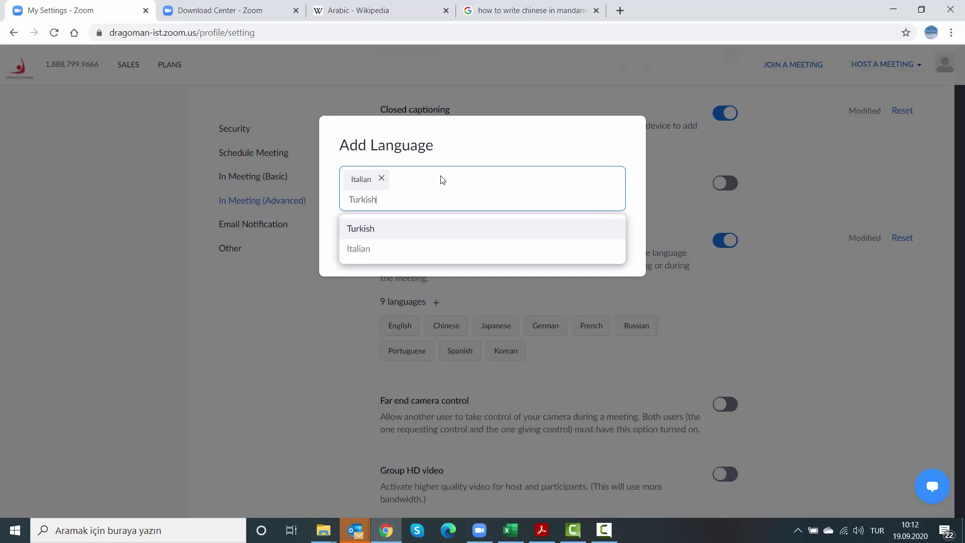
key("Return")
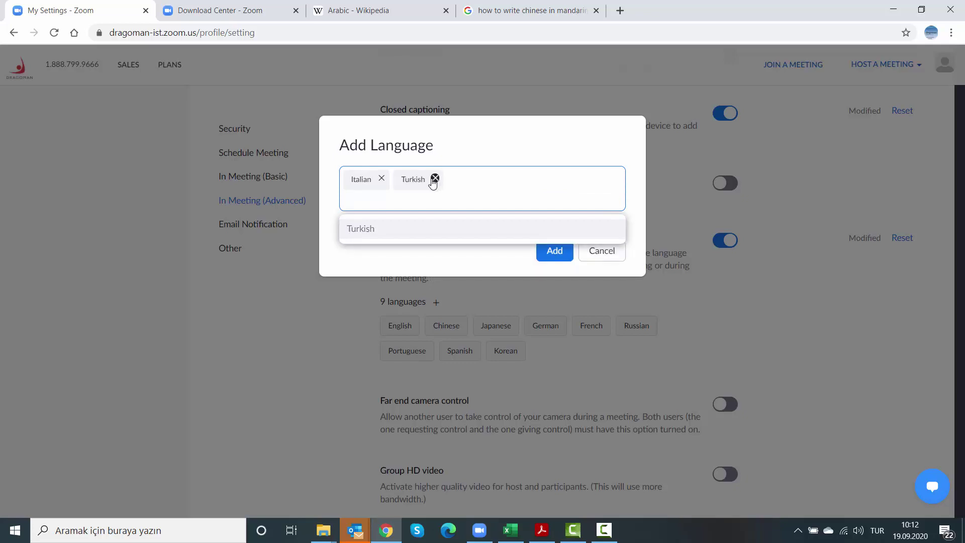
type("Türkçe")
key("Return")
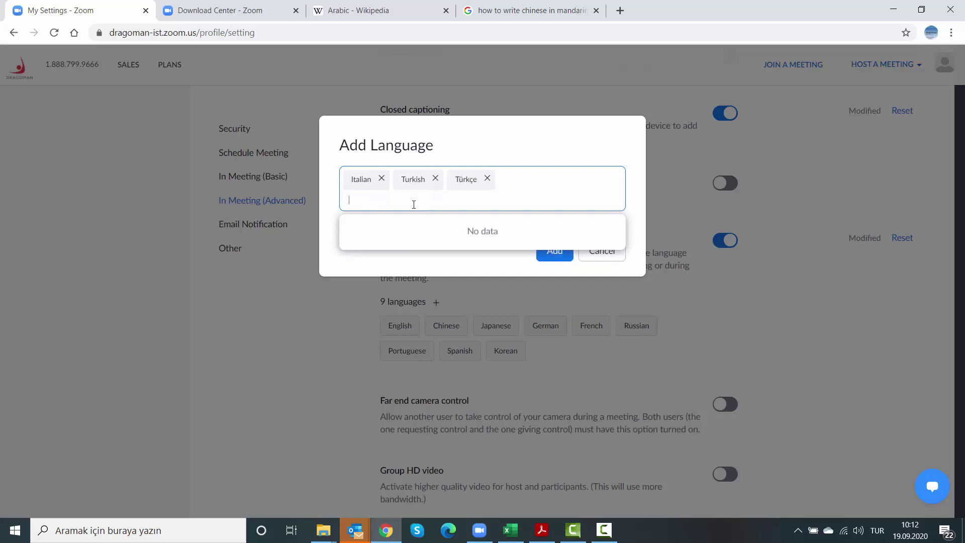
left_click(561, 257)
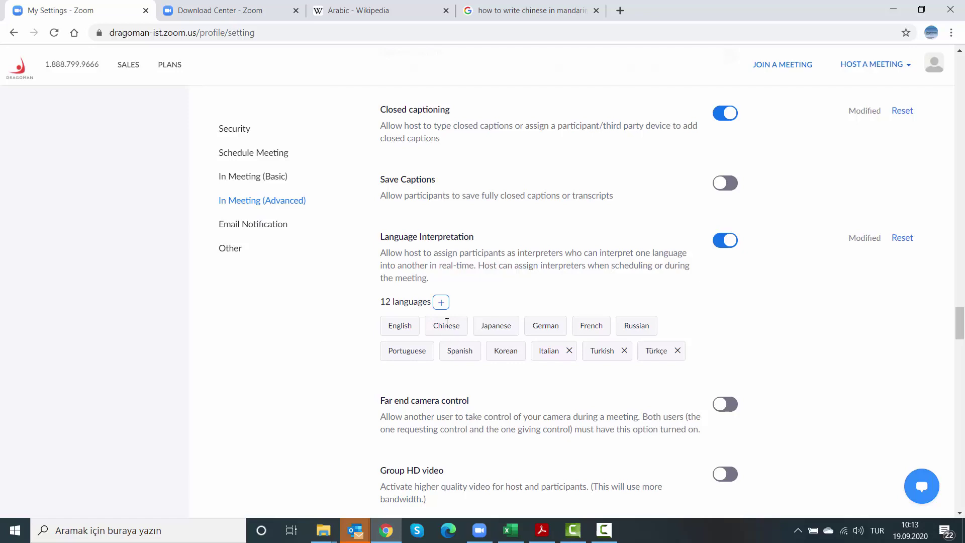
left_click(623, 351)
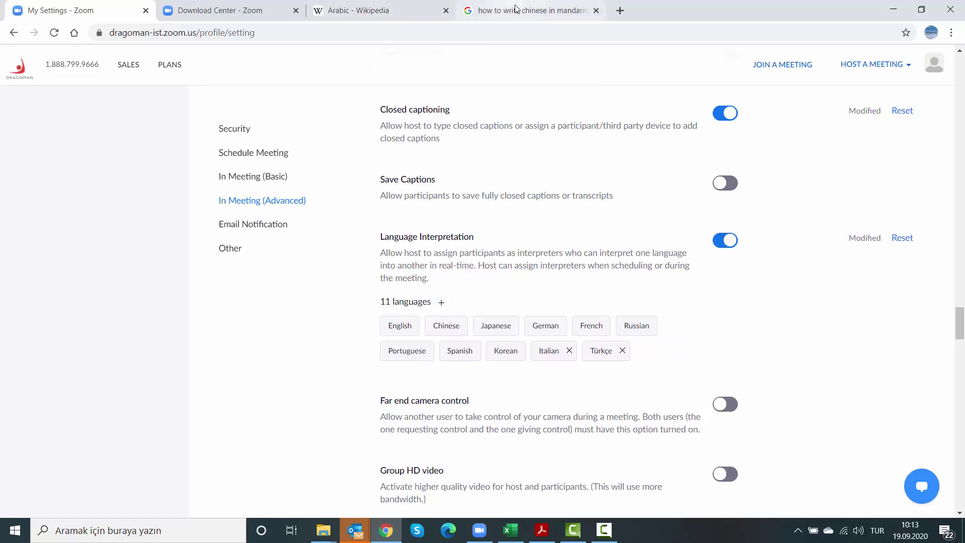
Step: Look up the native spelling of Chinese in the Google translation result and add 中文 as an interpretation language
key("ctrl+shift+Tab")
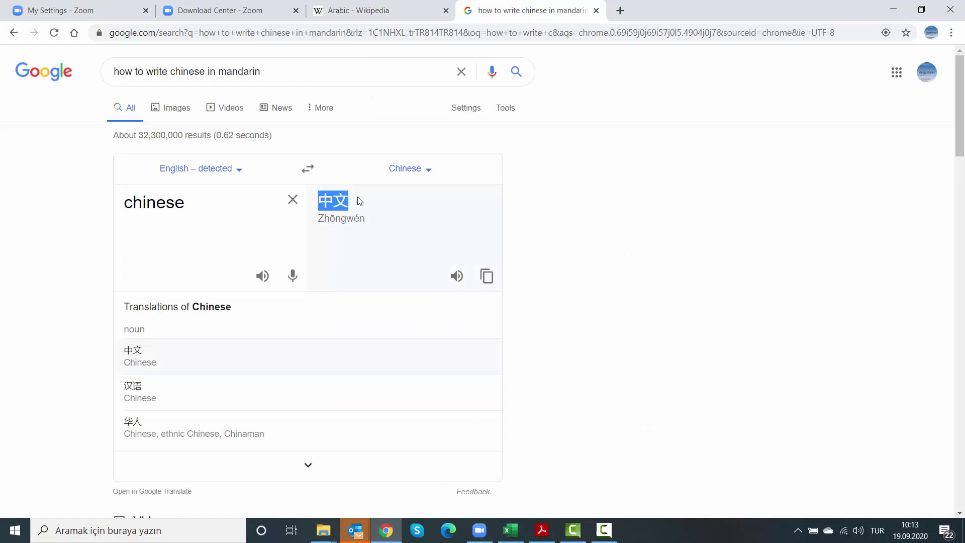
key("ctrl+Tab")
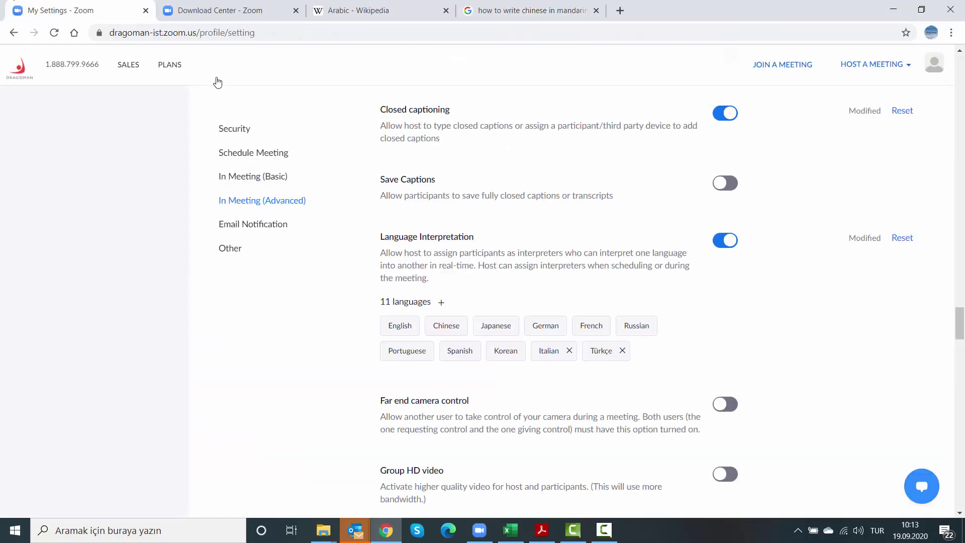
left_click(441, 302)
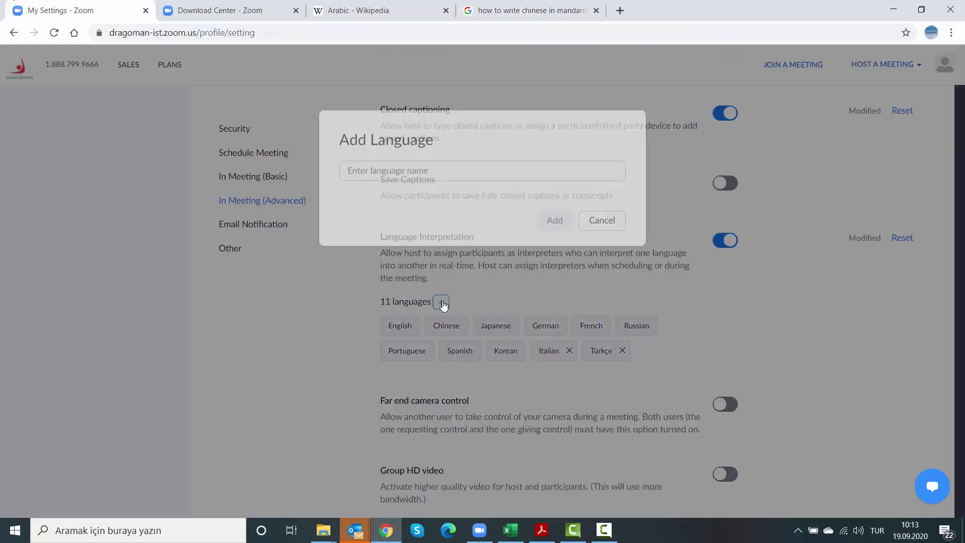
left_click(476, 176)
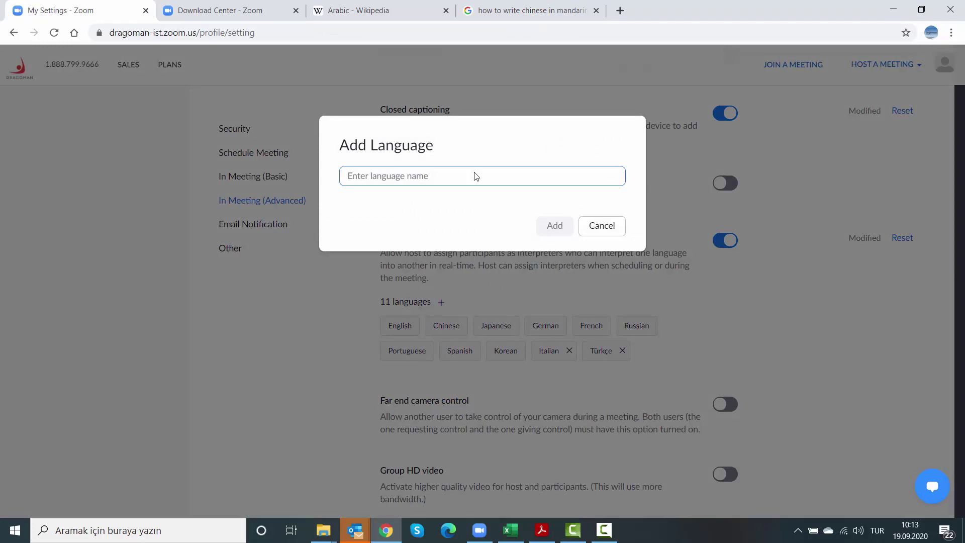
type("中文")
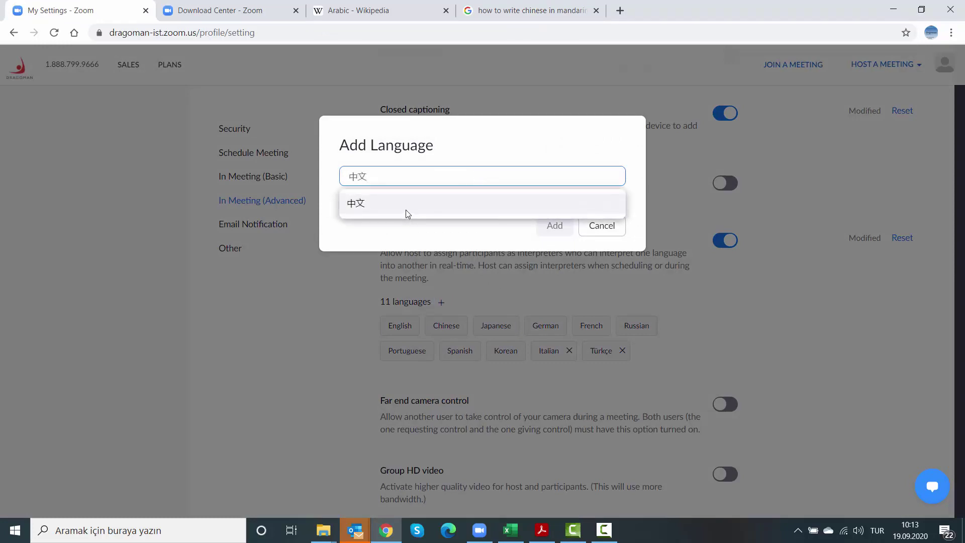
left_click(372, 206)
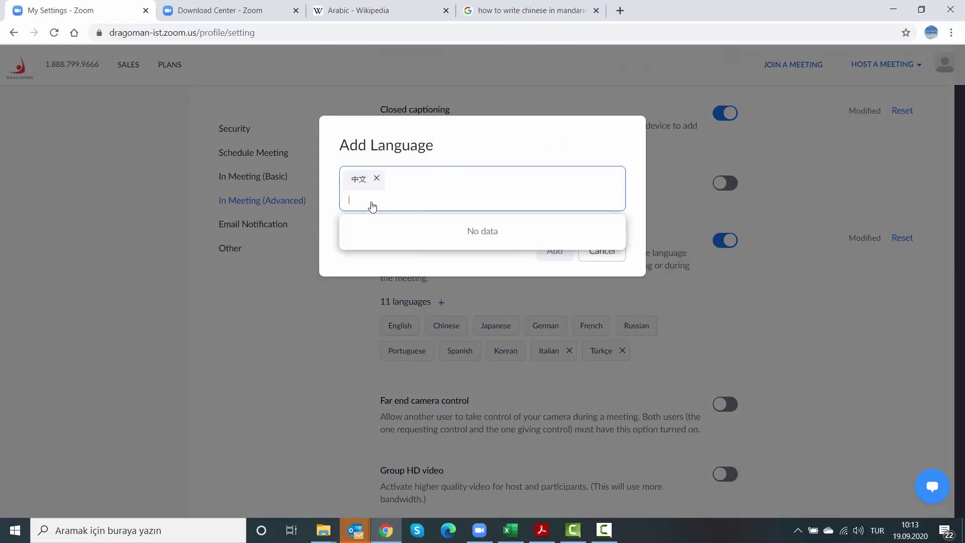
left_click(493, 268)
left_click(562, 234)
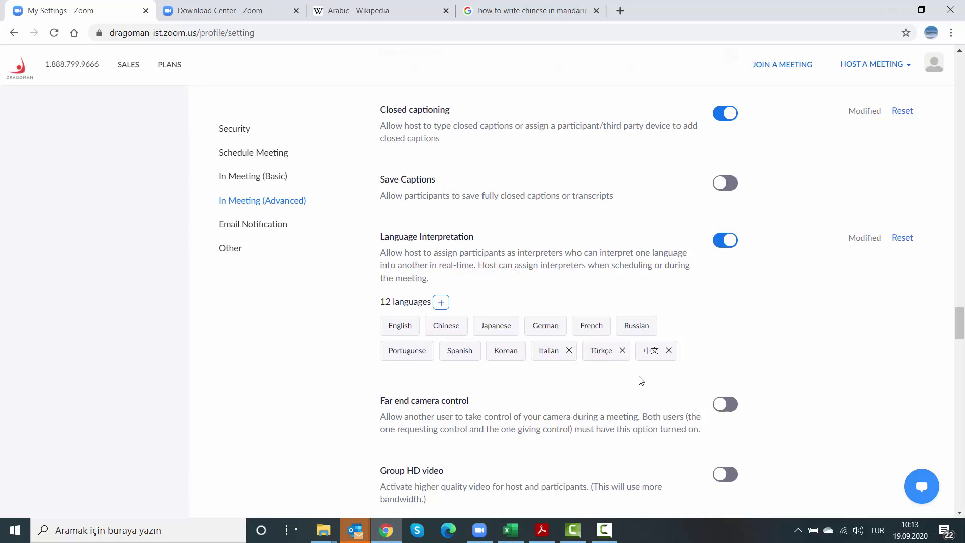
Step: Add Arabic to the interpretation languages both as اَلْعَرَبِيَّةُ, using the spelling in the Wikipedia article, and as Arabic
left_click(441, 303)
left_click(407, 6)
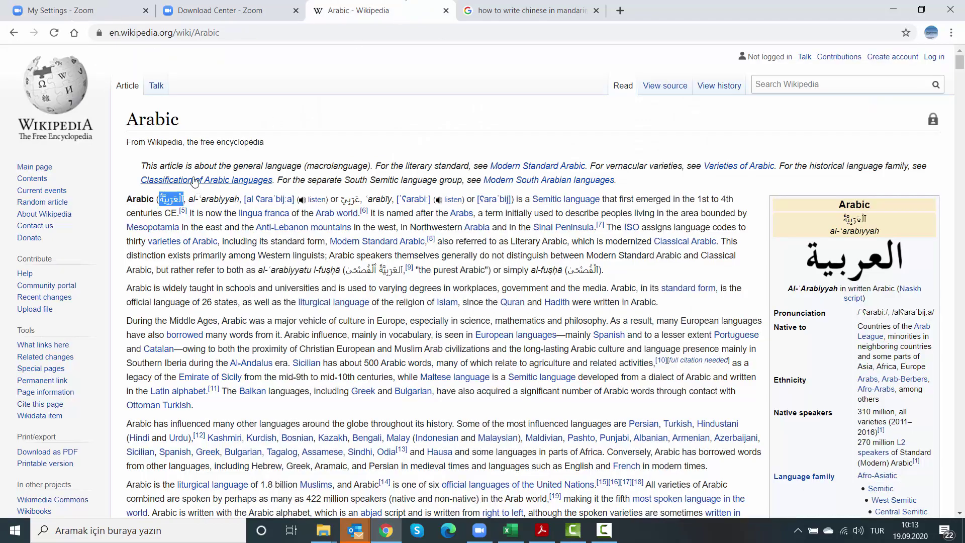
left_click(86, 8)
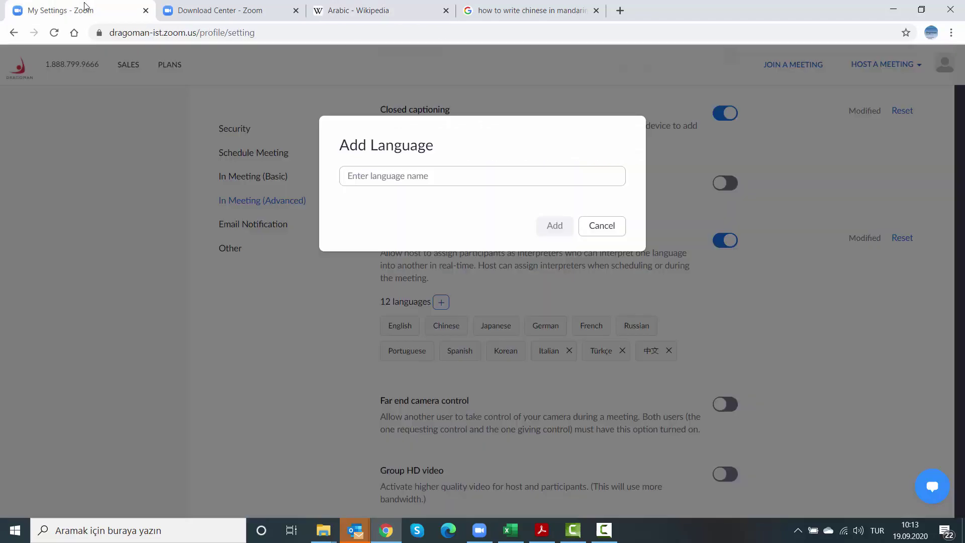
left_click(404, 176)
type("اَلْعَرَبِيَّةُ")
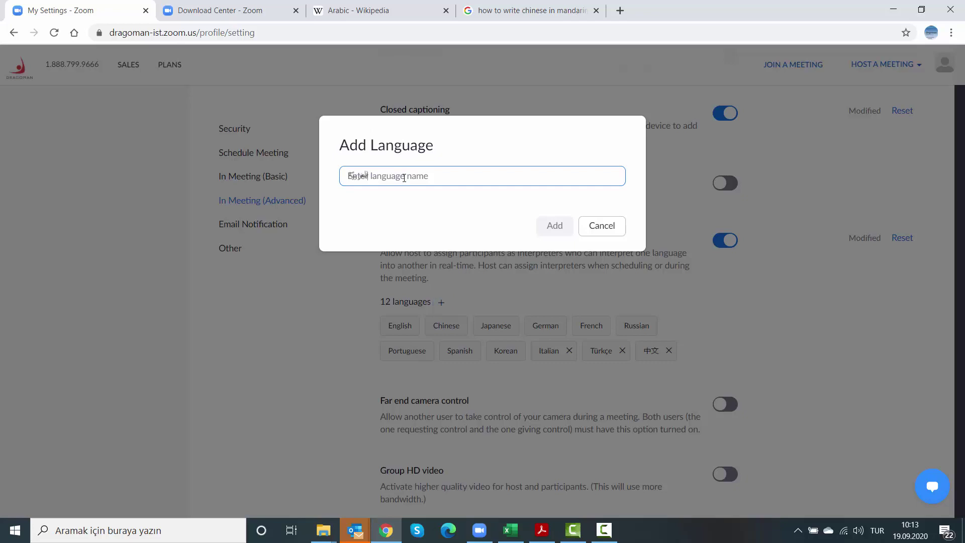
left_click(401, 206)
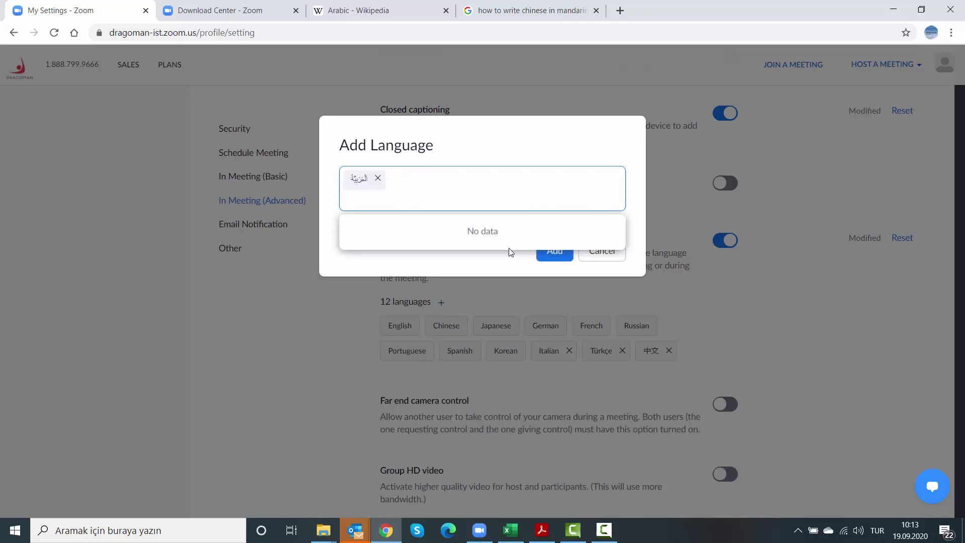
type("Arabic")
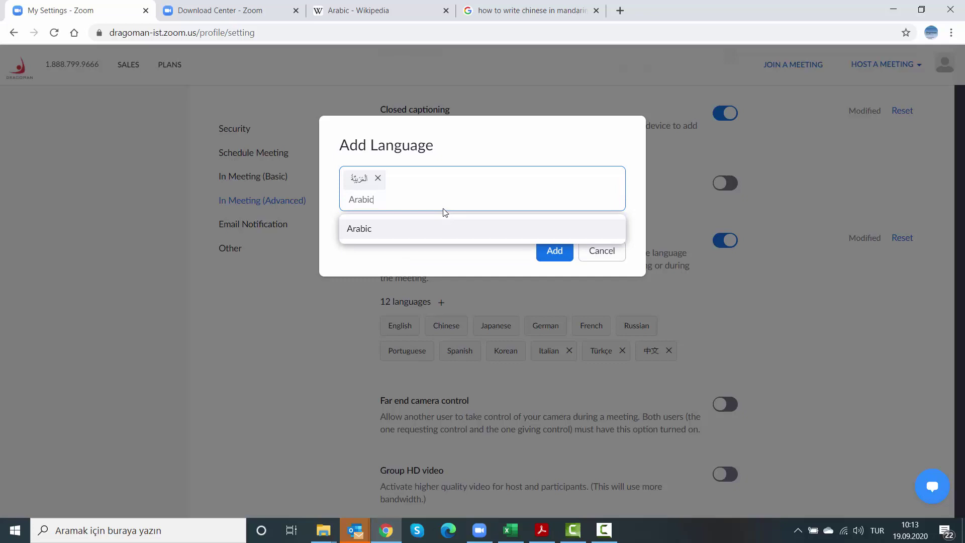
left_click(357, 229)
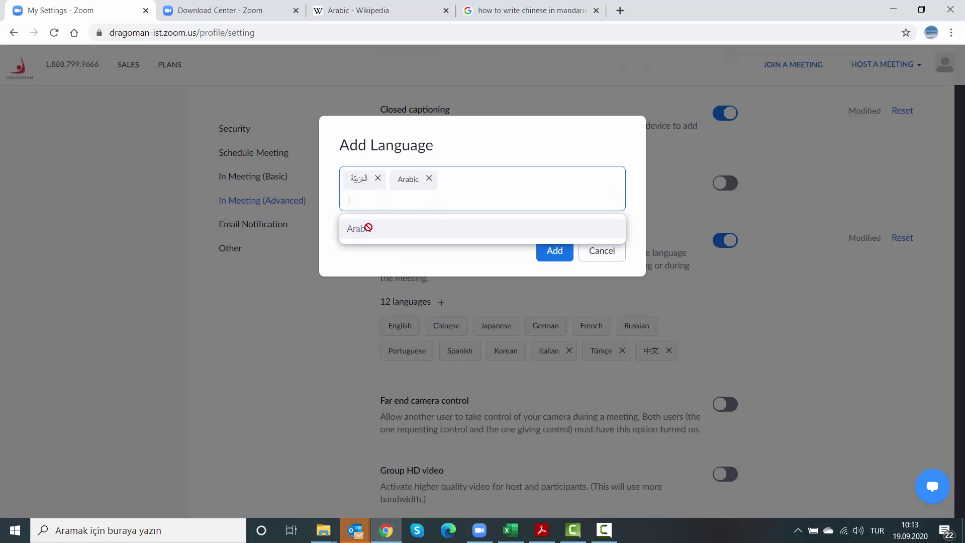
left_click(553, 251)
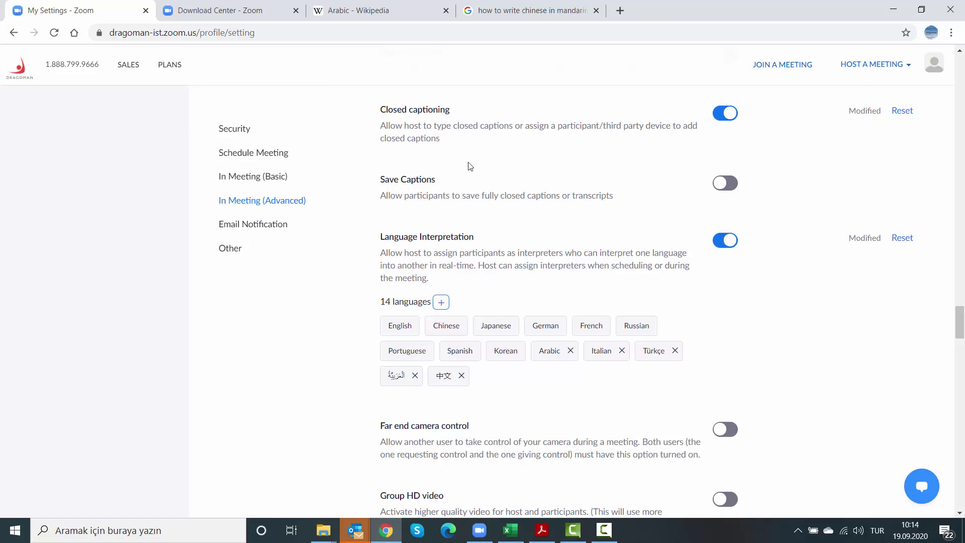
Step: View the client version in the Zoom Download Center, and switch to the Zoom desktop client to check for updates
scroll(470, 167, "up", 1)
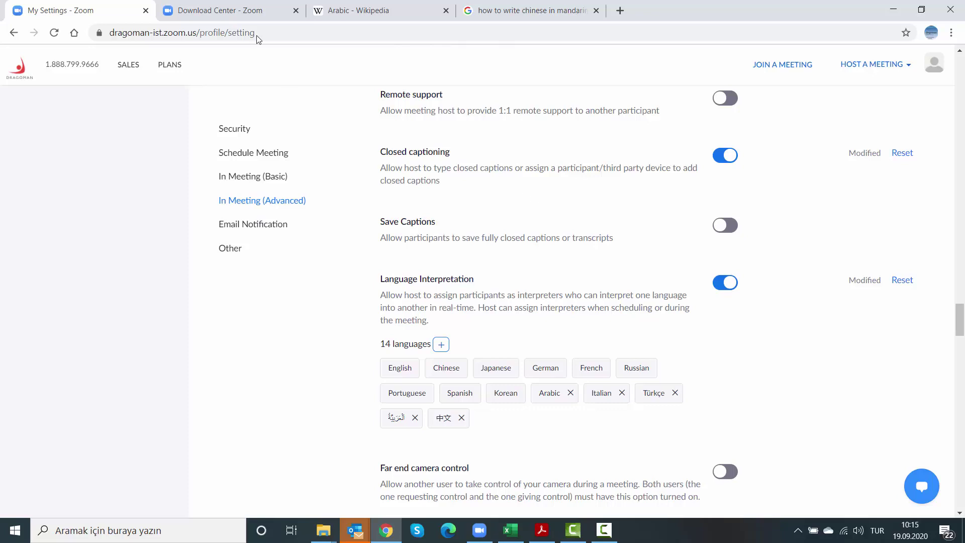
left_click(235, 7)
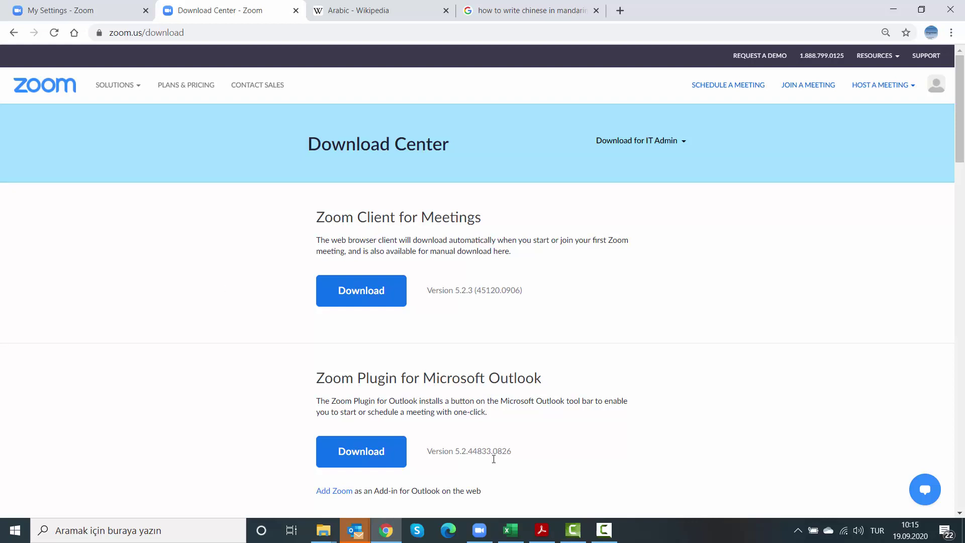
left_click(479, 531)
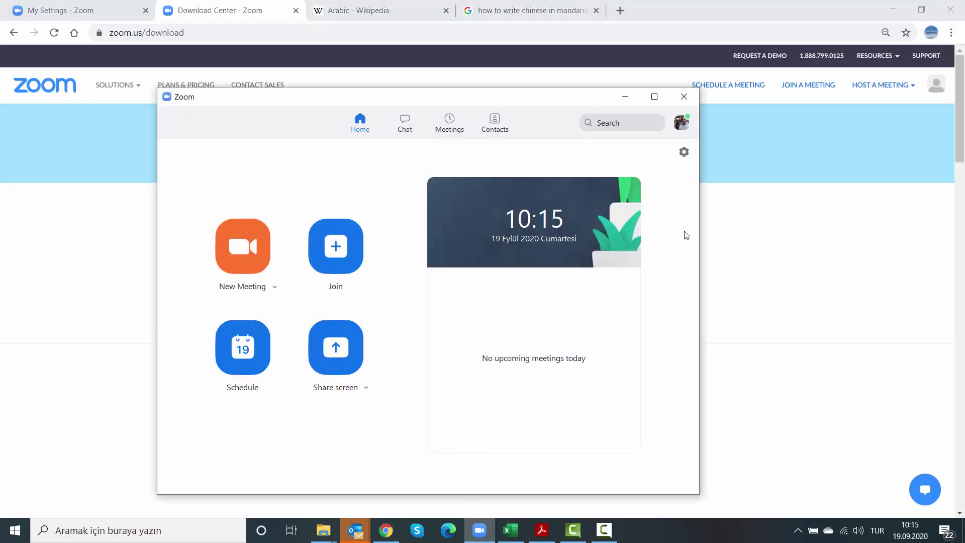
left_click(682, 127)
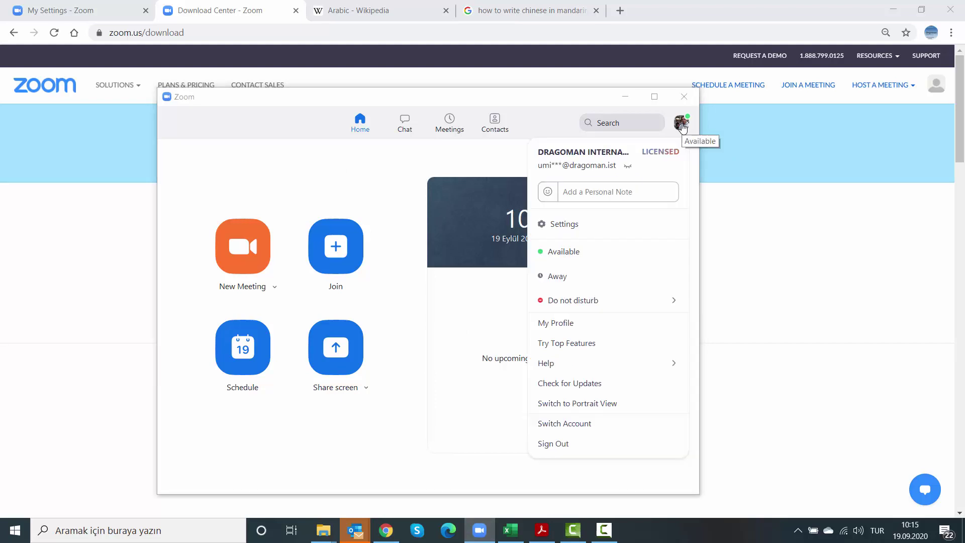
left_click(554, 385)
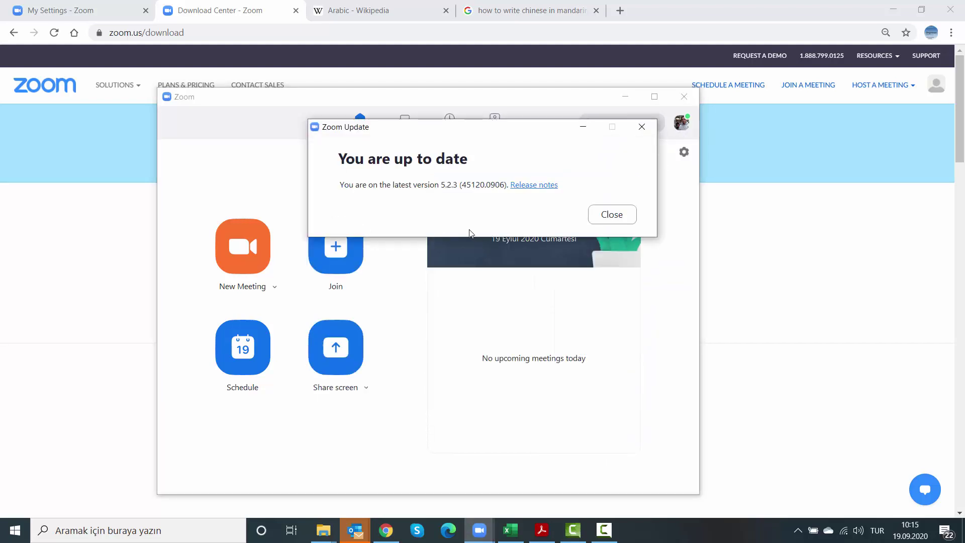